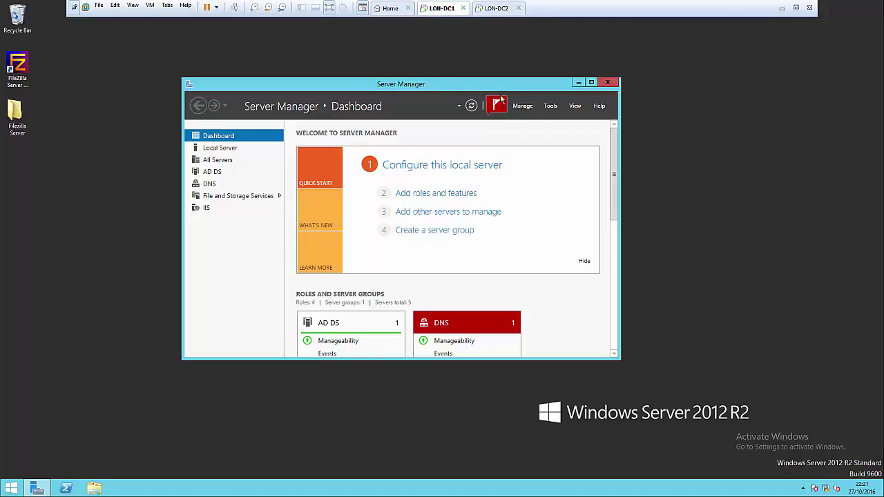
- Open DNS Manager on the LON-DC1 server and place its window over Server Manager
{"action": "left_click", "coordinate": [552, 107]}
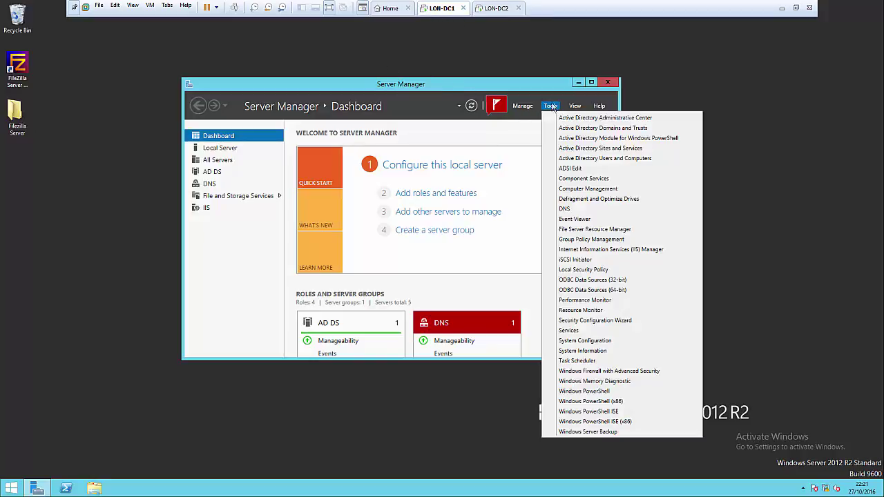
{"action": "left_click", "coordinate": [579, 212]}
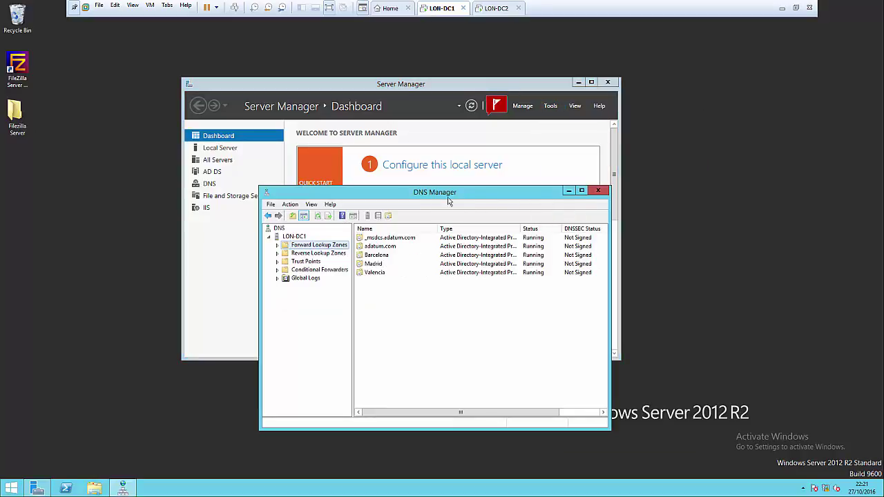
{"action": "left_click_drag", "start_coordinate": [446, 195], "coordinate": [422, 198]}
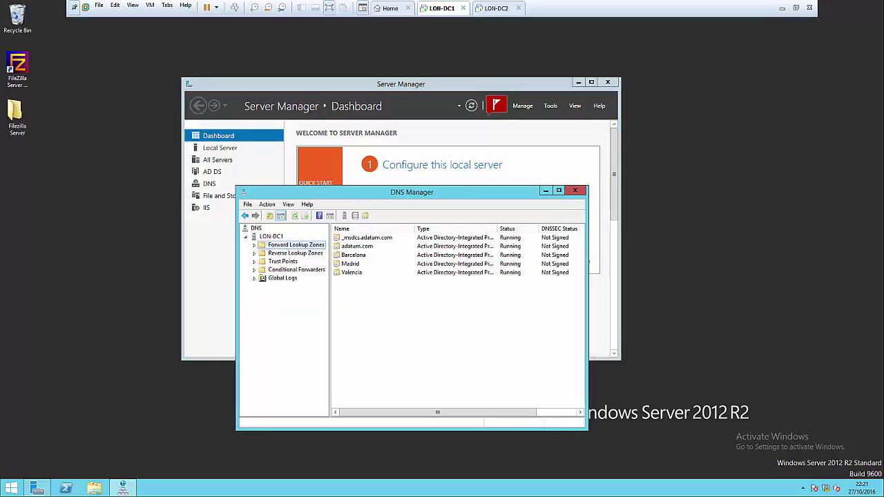
- Start a new forward lookup zone as a primary zone stored in Active Directory
{"action": "right_click", "coordinate": [316, 250]}
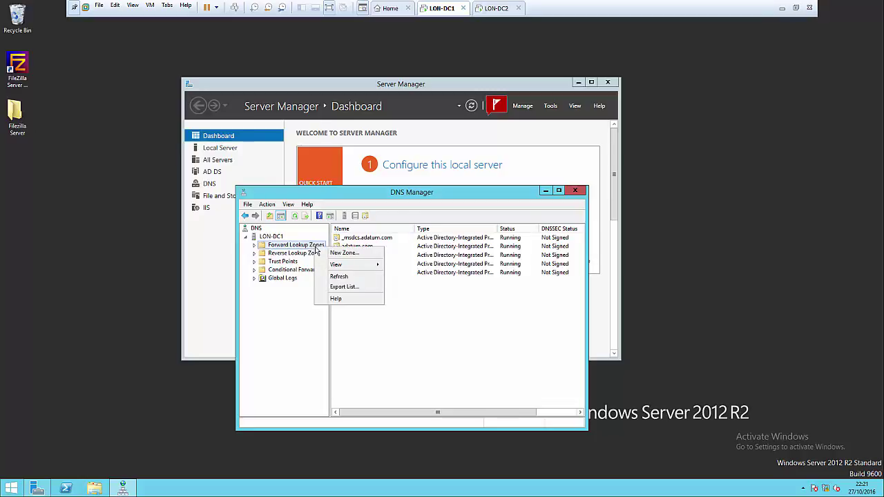
{"action": "left_click", "coordinate": [366, 256]}
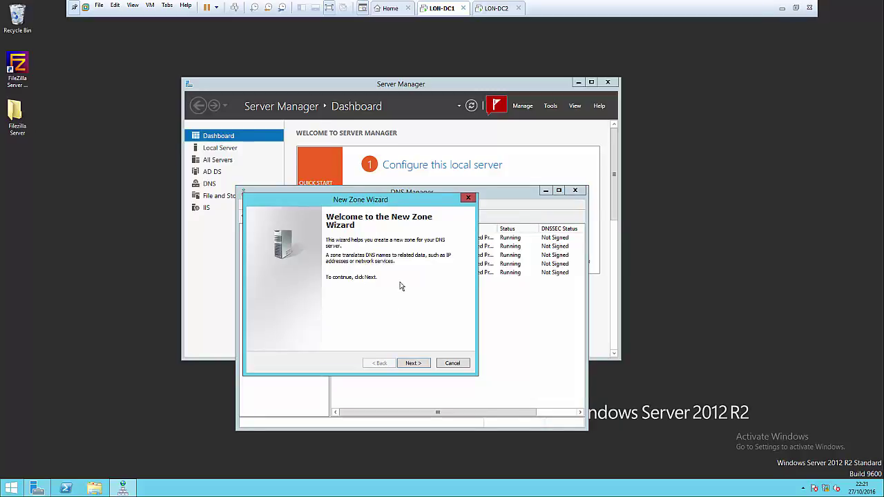
{"action": "left_click", "coordinate": [414, 364]}
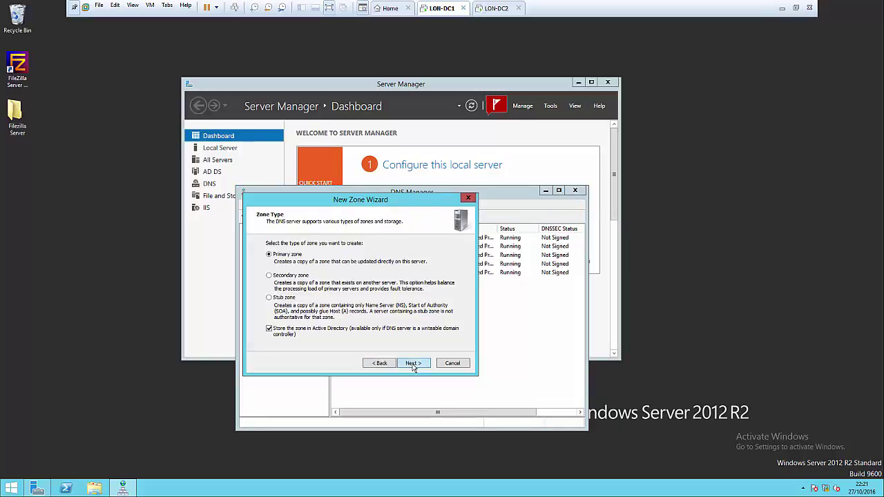
{"action": "left_click_drag", "start_coordinate": [362, 203], "coordinate": [384, 203]}
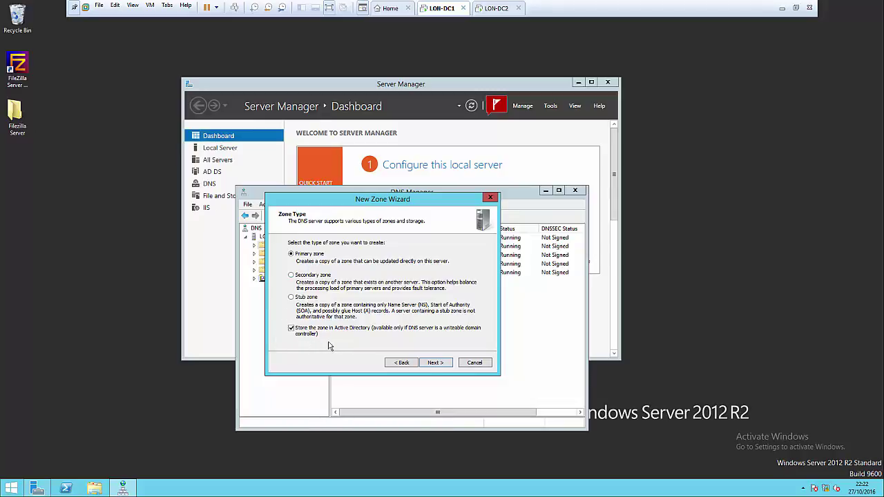
{"action": "left_click", "coordinate": [291, 276]}
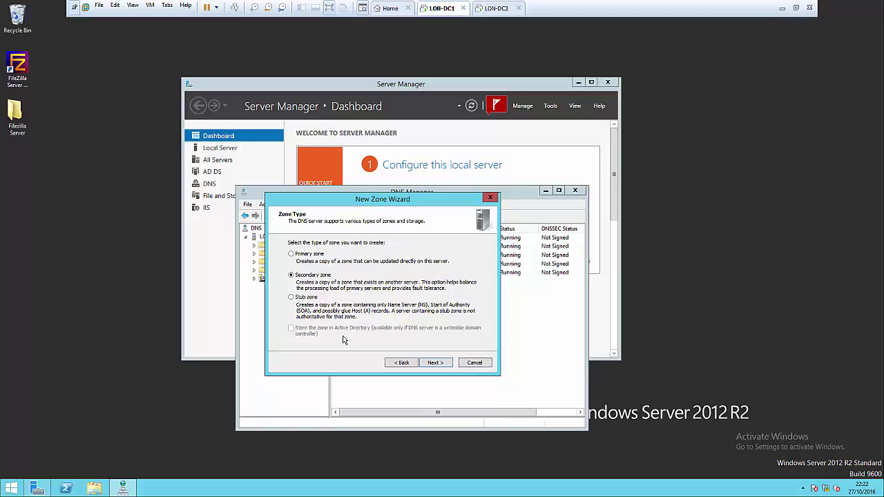
{"action": "left_click", "coordinate": [291, 255]}
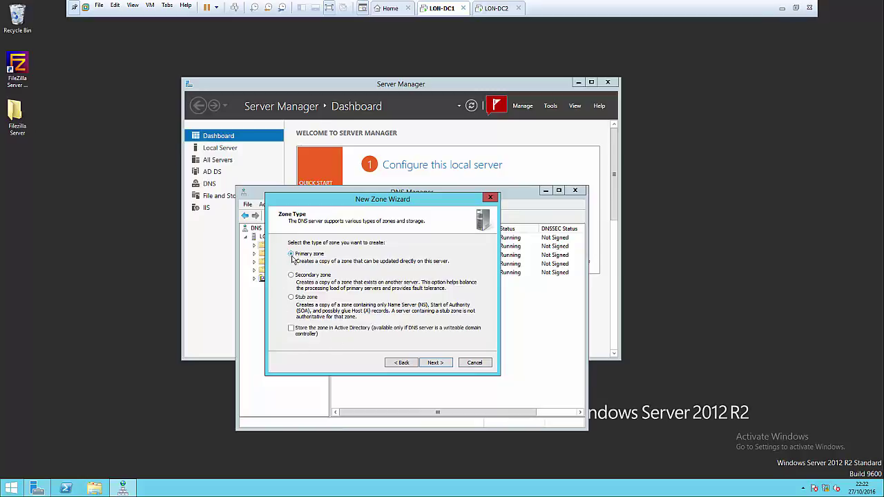
{"action": "left_click", "coordinate": [291, 328]}
{"action": "left_click", "coordinate": [435, 363]}
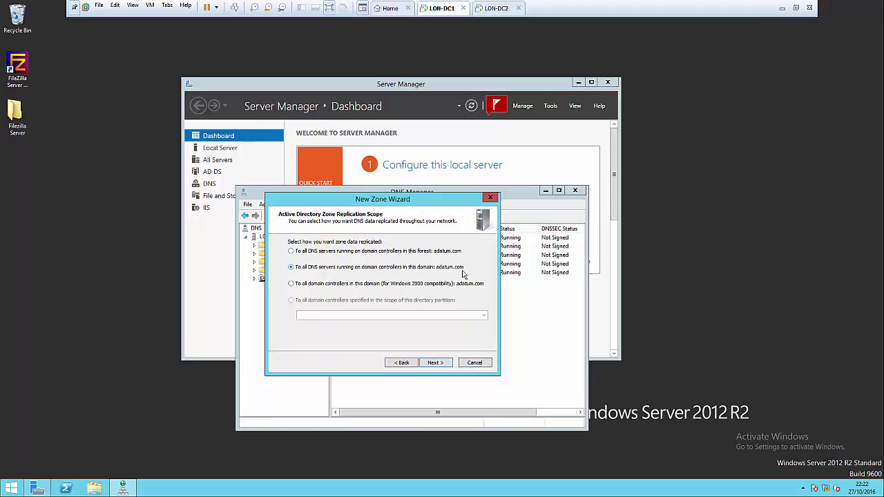
- Replicate the zone to all DNS servers on domain controllers in the adatum.com domain and name it Valladolid
{"action": "left_click", "coordinate": [442, 366]}
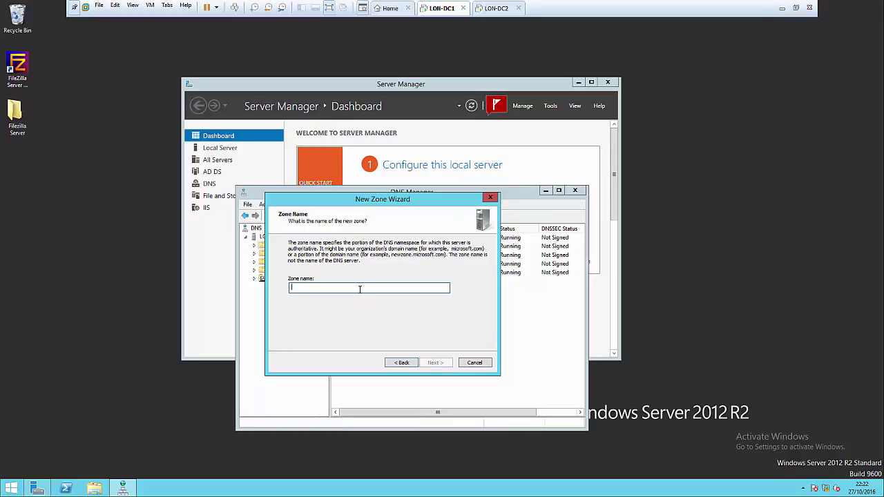
{"action": "type", "text": "v"}
{"action": "type", "text": "alladolid"}
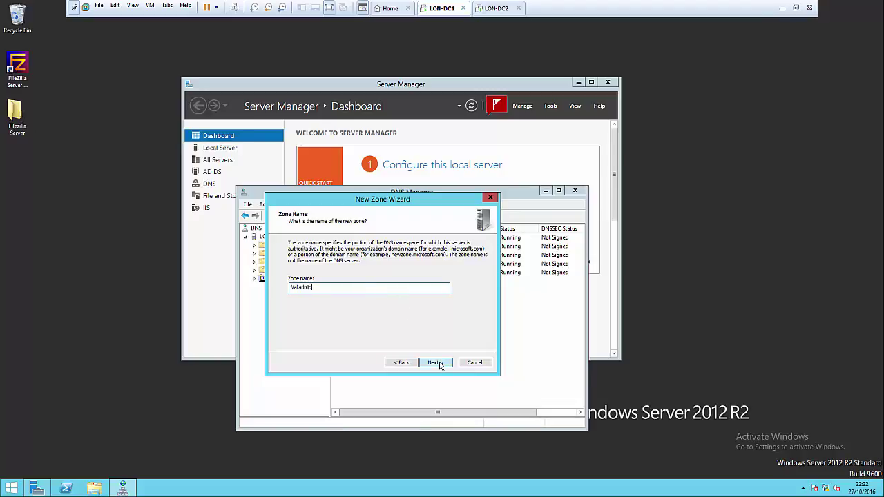
{"action": "left_click", "coordinate": [437, 363]}
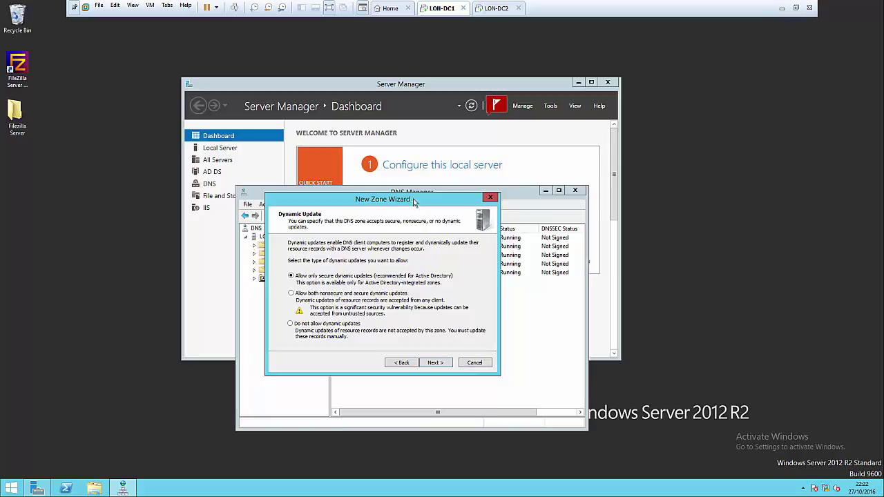
- Allow only secure dynamic updates and finish creating the zone
{"action": "left_click_drag", "start_coordinate": [410, 201], "coordinate": [416, 192]}
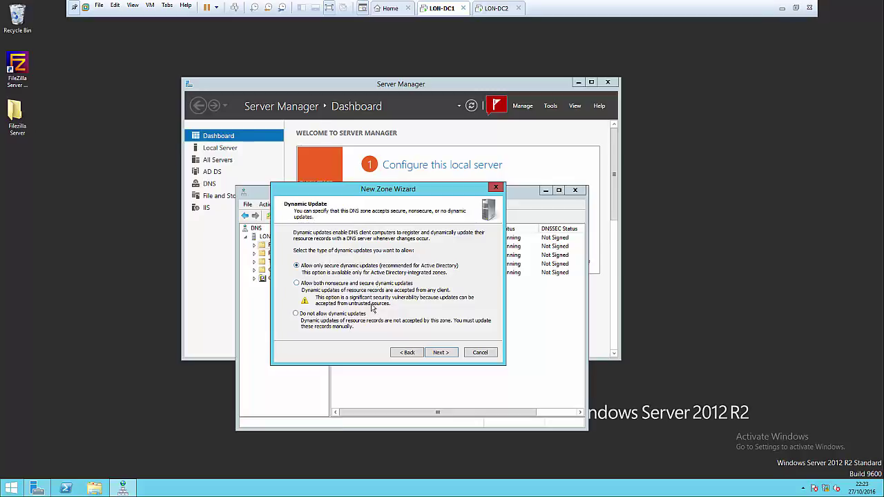
{"action": "left_click", "coordinate": [440, 353]}
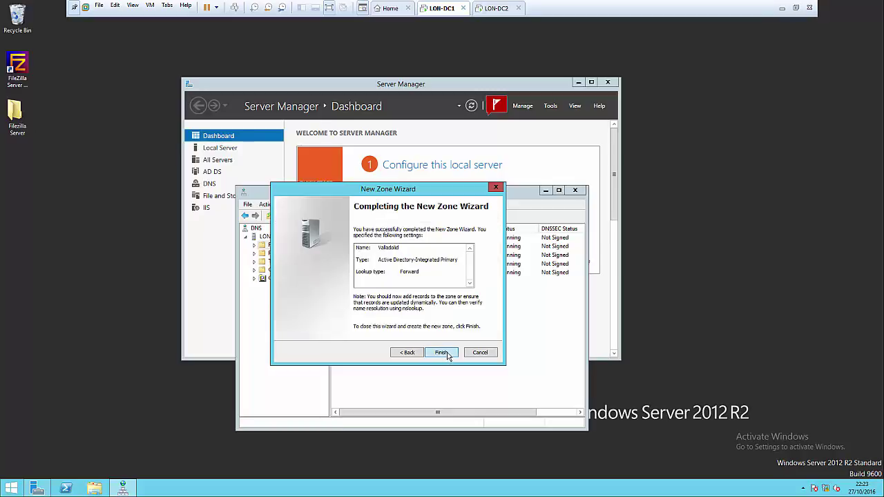
{"action": "left_click", "coordinate": [442, 353]}
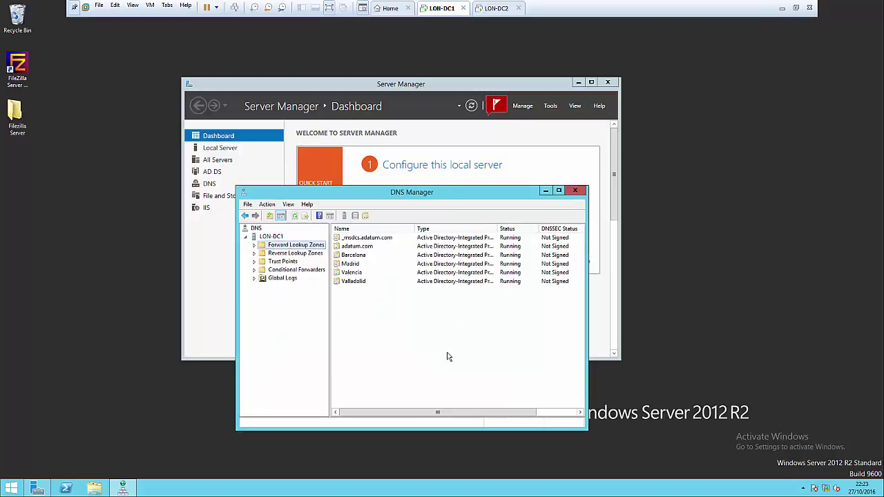
- Examine the Valladolid zone's records and its general and security properties
{"action": "left_click", "coordinate": [255, 246]}
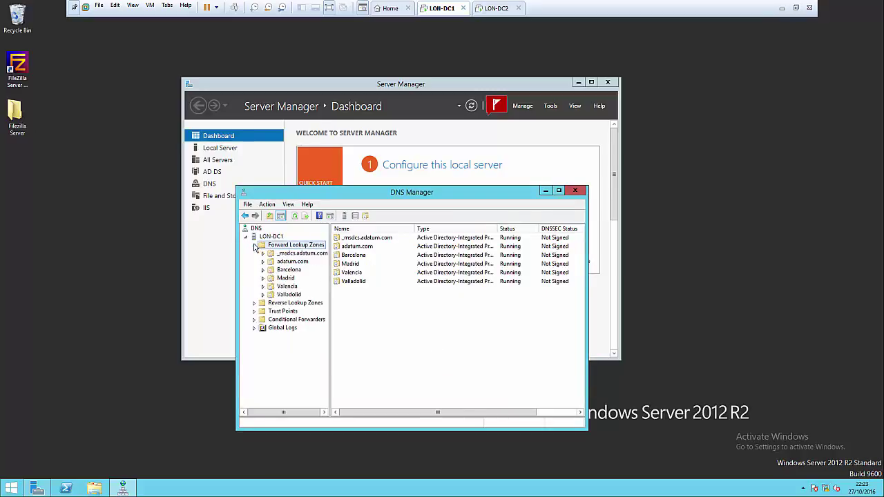
{"action": "left_click", "coordinate": [290, 295]}
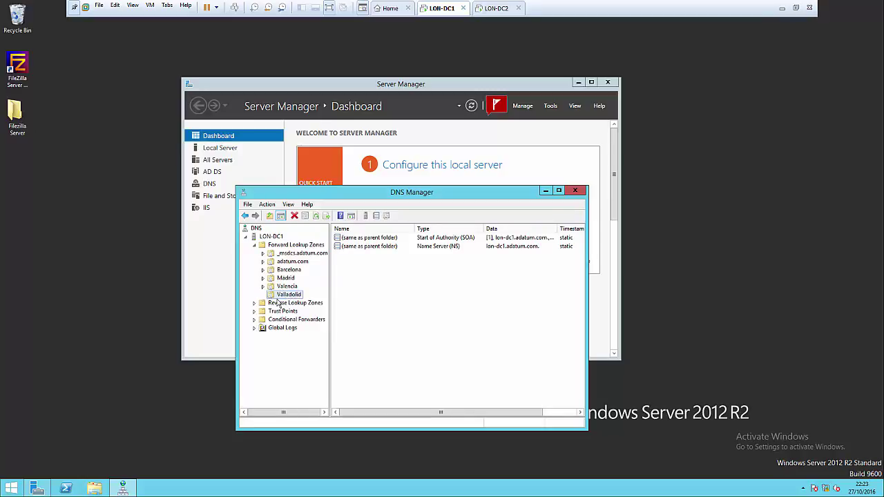
{"action": "right_click", "coordinate": [297, 296]}
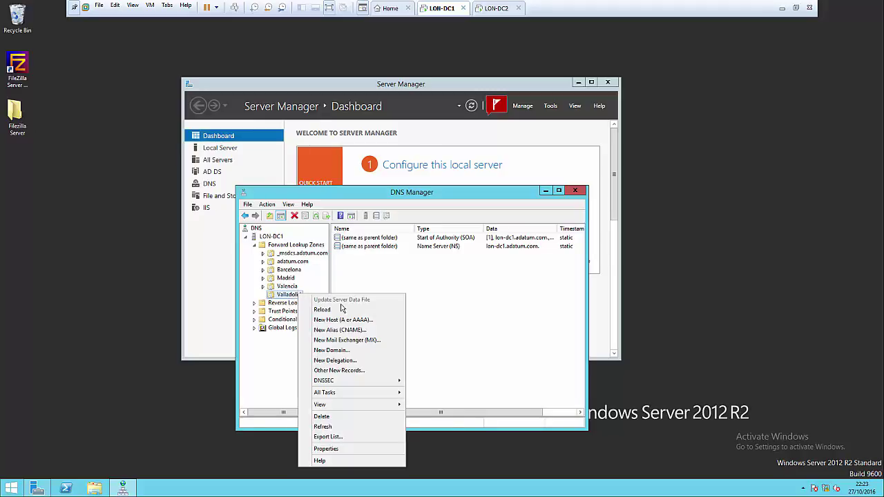
{"action": "left_click", "coordinate": [326, 450]}
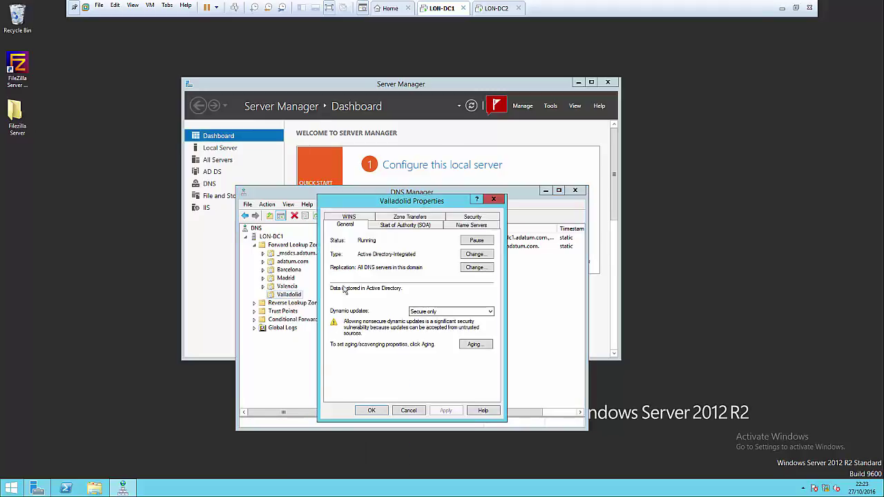
{"action": "left_click_drag", "start_coordinate": [383, 203], "coordinate": [389, 250]}
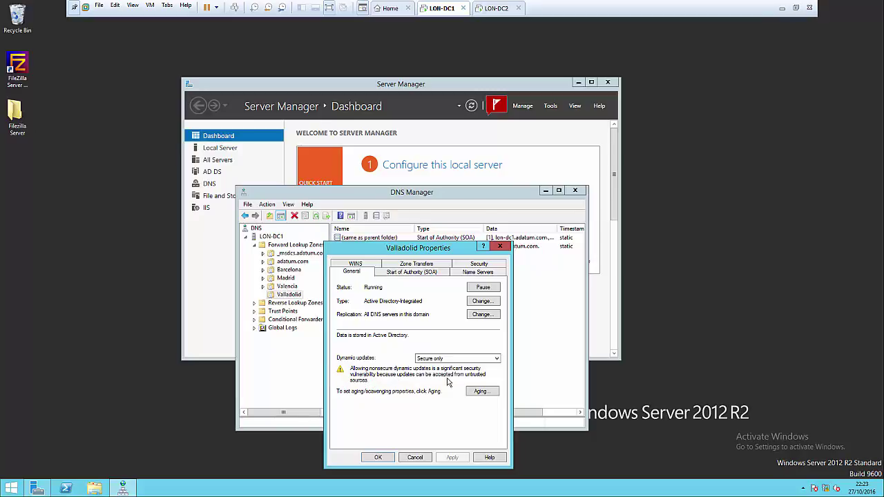
{"action": "left_click", "coordinate": [480, 265]}
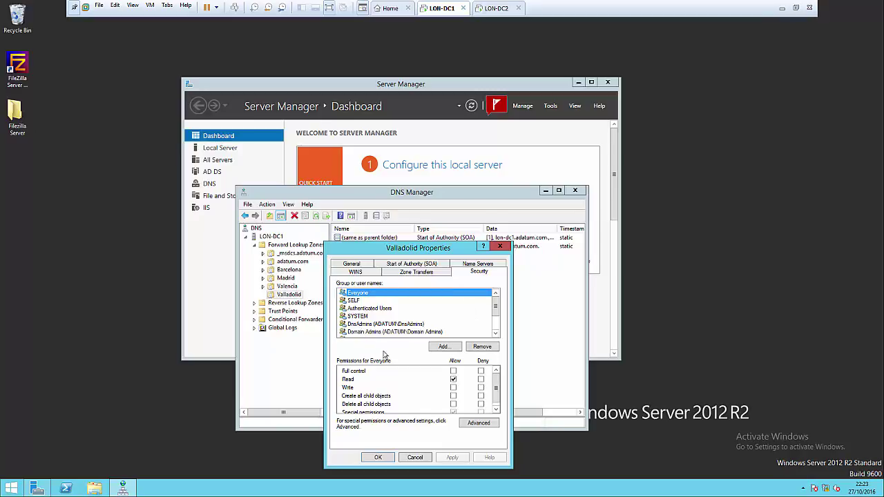
{"action": "left_click", "coordinate": [415, 458]}
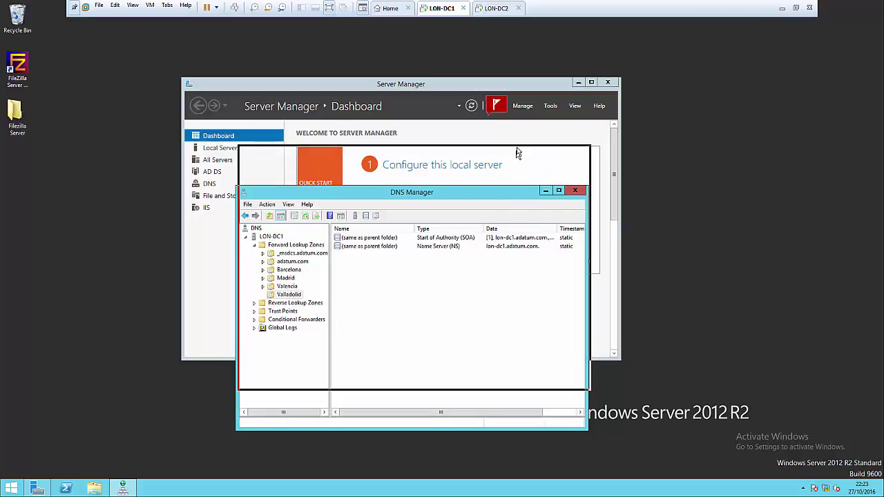
- Switch to the LON-DC2 virtual machine and open DNS Manager there
{"action": "left_click_drag", "start_coordinate": [514, 198], "coordinate": [517, 152]}
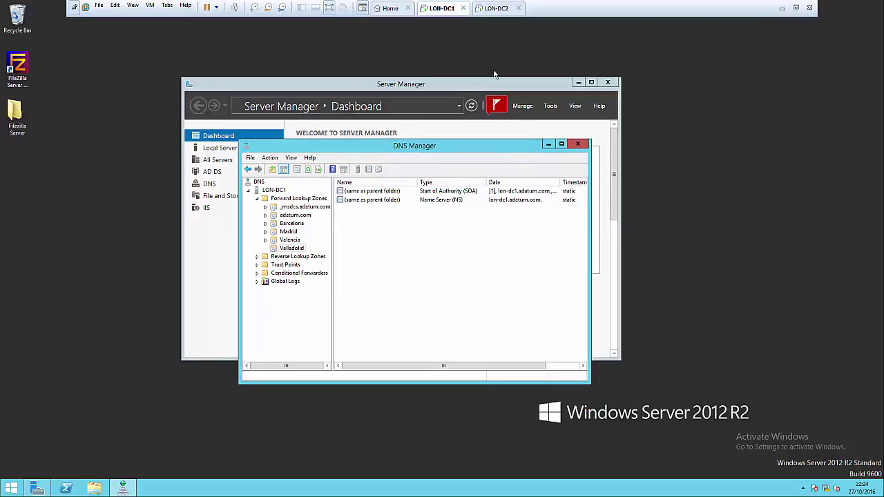
{"action": "left_click", "coordinate": [495, 10]}
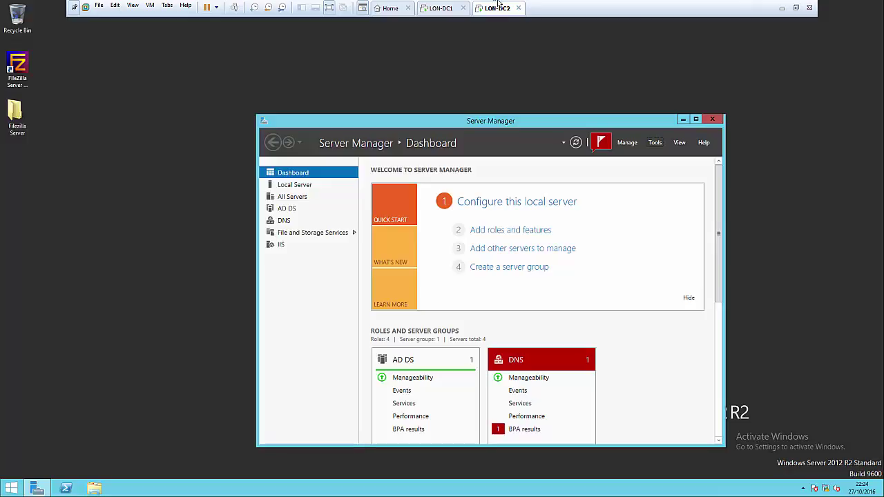
{"action": "left_click", "coordinate": [656, 143]}
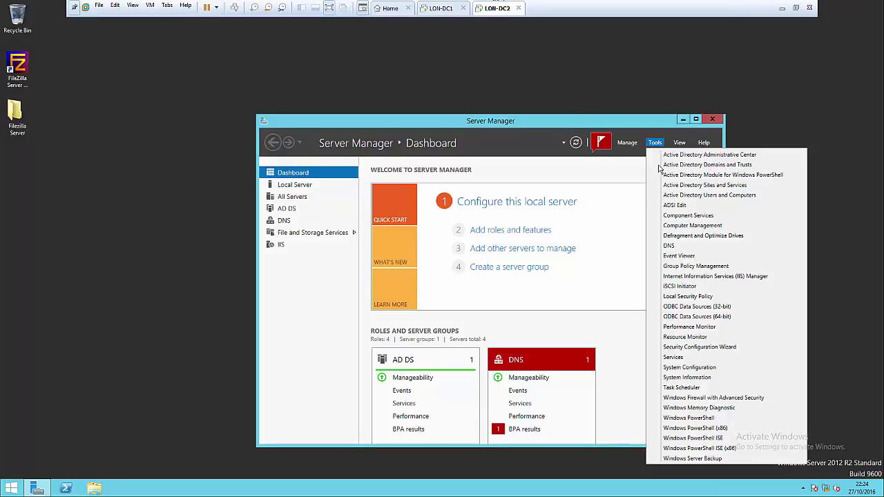
{"action": "left_click", "coordinate": [670, 248]}
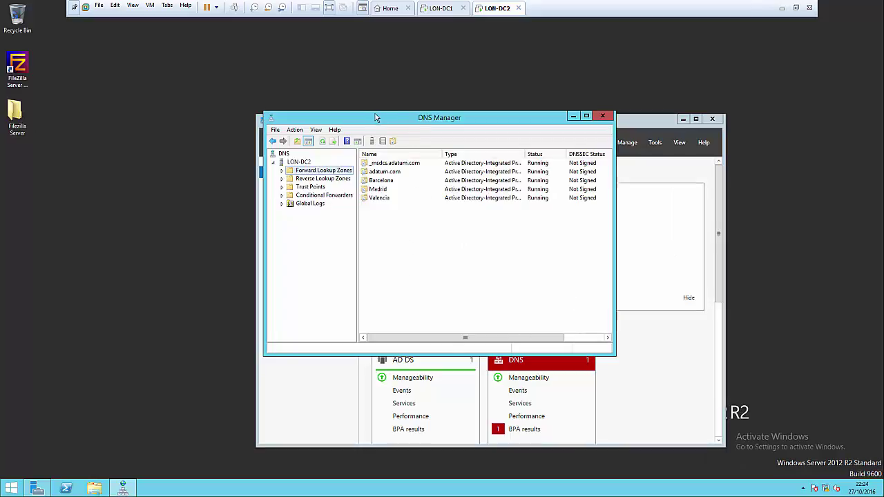
{"action": "left_click_drag", "start_coordinate": [377, 118], "coordinate": [341, 183]}
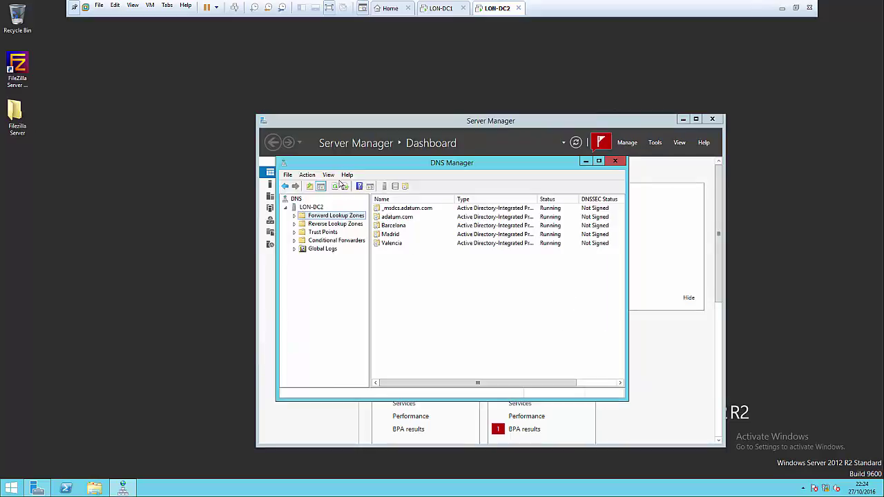
- Refresh the forward lookup zones on LON-DC2 and view the records of the Valladolid zone
{"action": "left_click", "coordinate": [295, 216]}
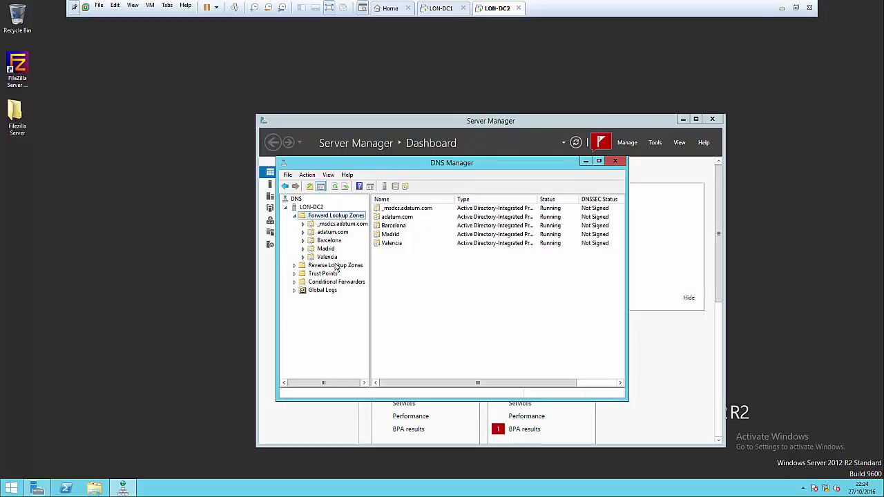
{"action": "left_click", "coordinate": [335, 187]}
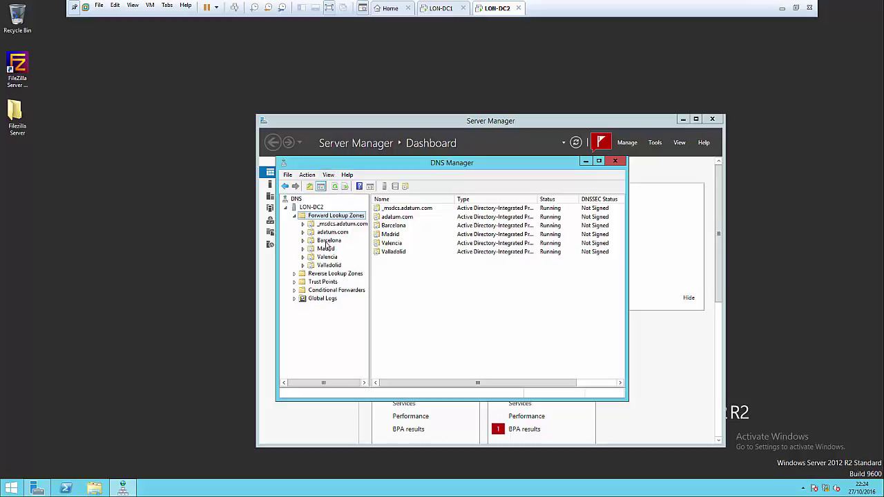
{"action": "left_click", "coordinate": [331, 266]}
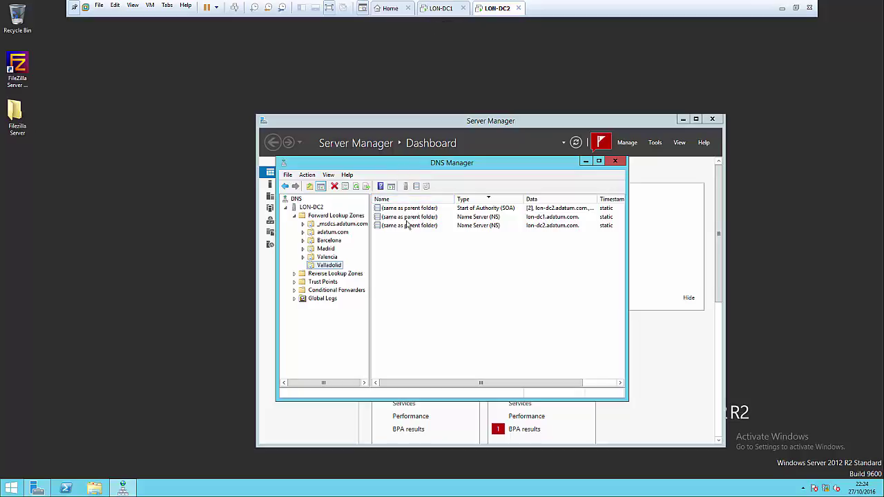
{"action": "left_click_drag", "start_coordinate": [424, 169], "coordinate": [439, 169]}
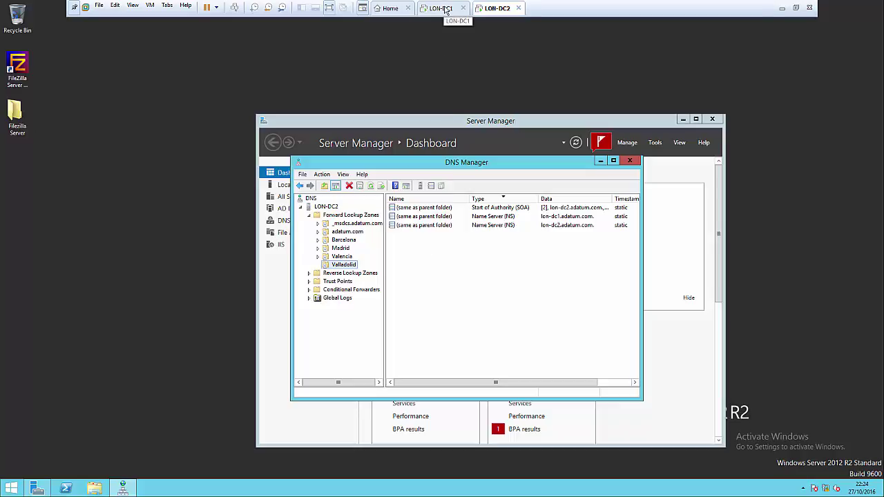
- Open Active Directory Sites and Services on LON-DC2 and place its window over Server Manager
{"action": "left_click", "coordinate": [654, 143]}
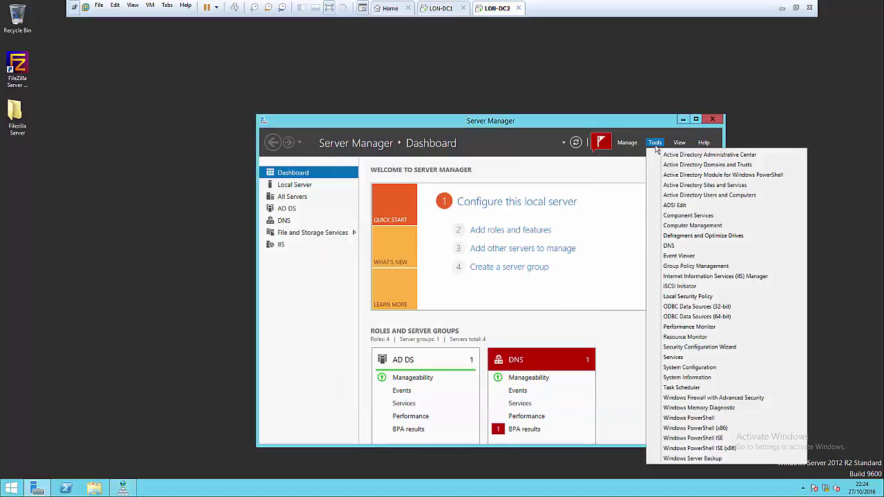
{"action": "left_click", "coordinate": [699, 186]}
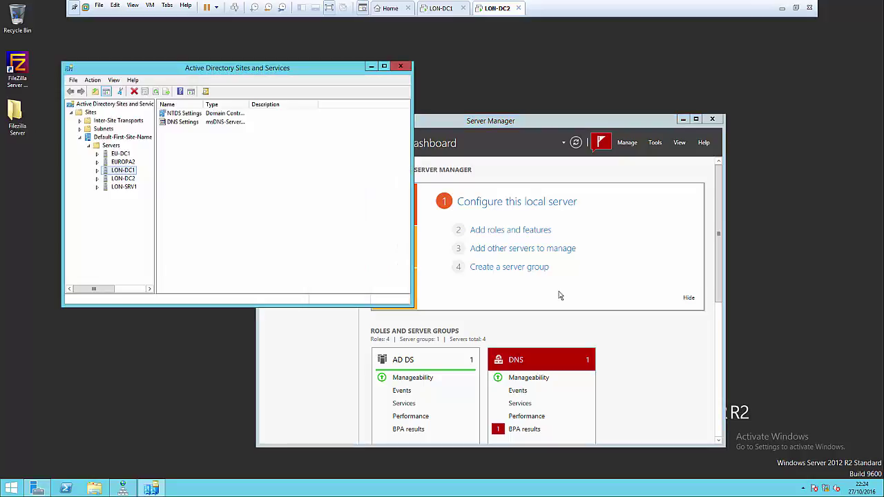
{"action": "left_click_drag", "start_coordinate": [328, 75], "coordinate": [551, 173]}
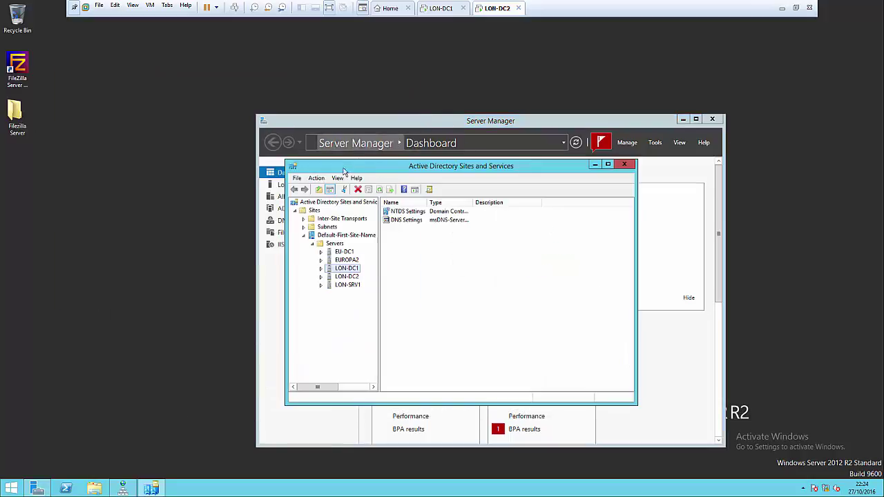
- Replicate the connection from LON-DC1 immediately in the NTDS Settings of LON-DC2
{"action": "left_click", "coordinate": [320, 277]}
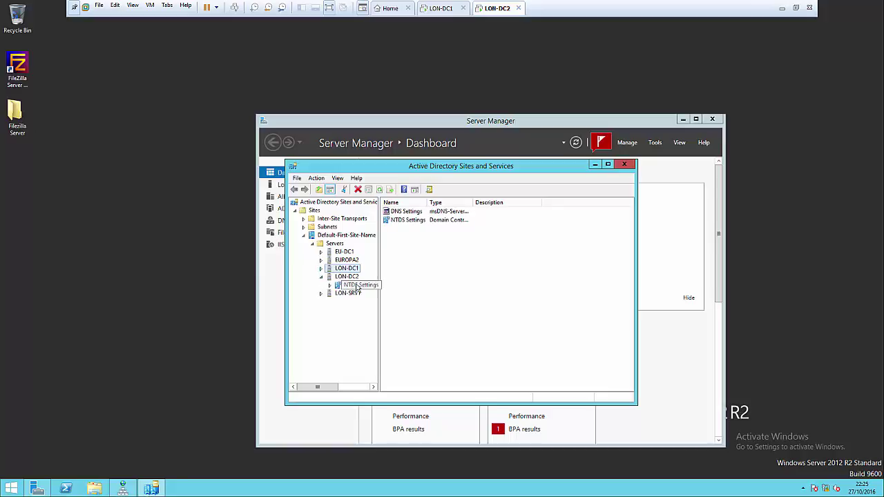
{"action": "left_click", "coordinate": [358, 286]}
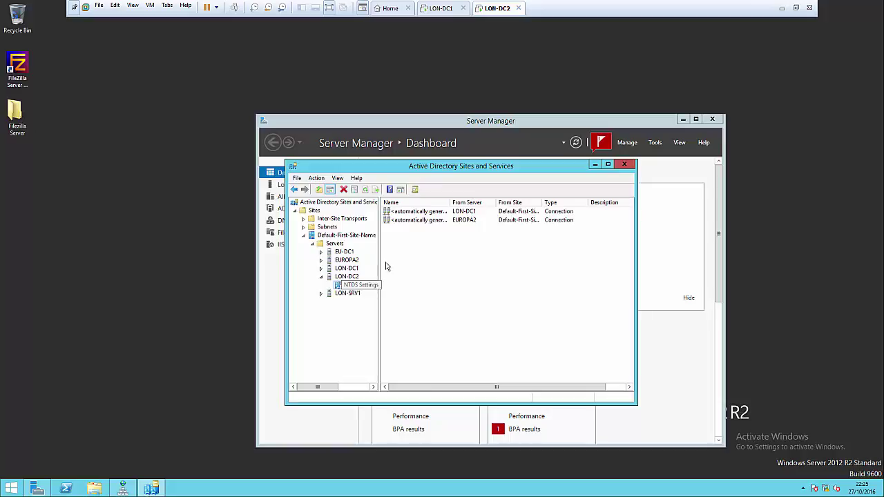
{"action": "left_click", "coordinate": [423, 213]}
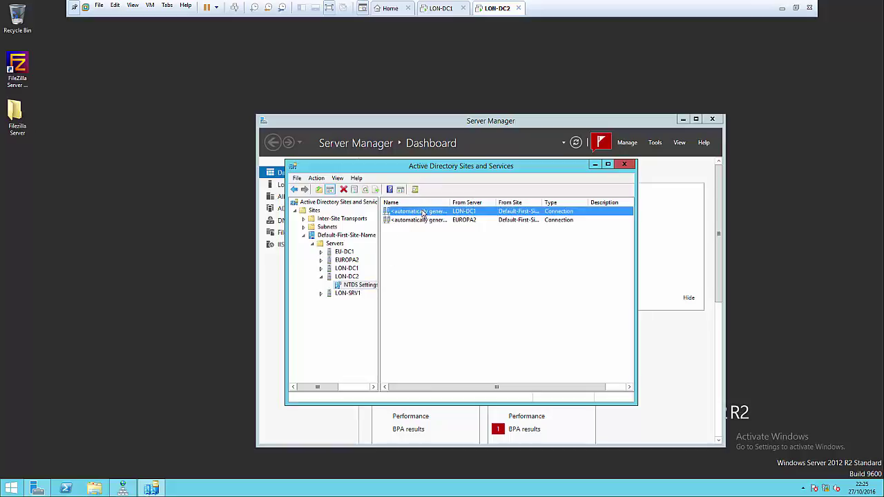
{"action": "right_click", "coordinate": [423, 212]}
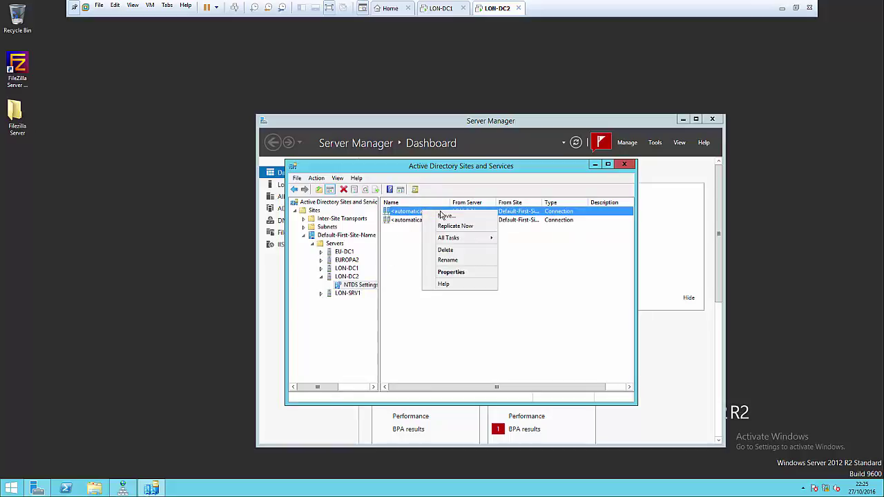
{"action": "left_click", "coordinate": [474, 228]}
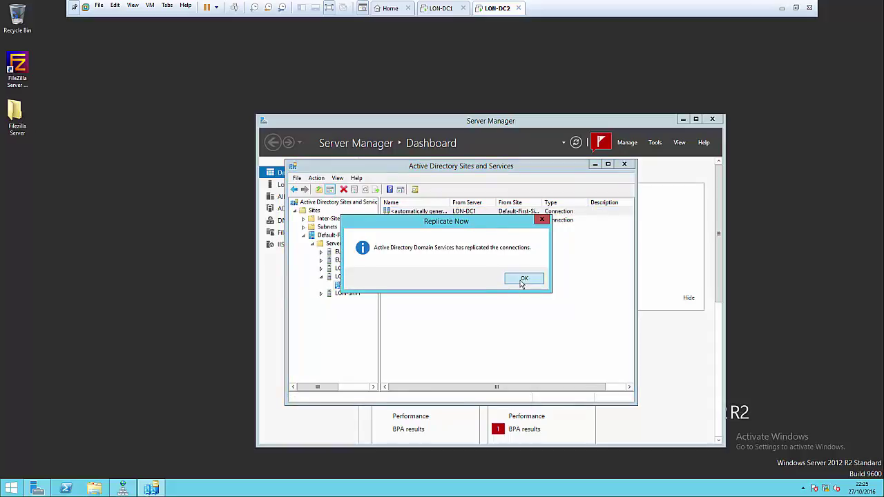
{"action": "left_click", "coordinate": [523, 279]}
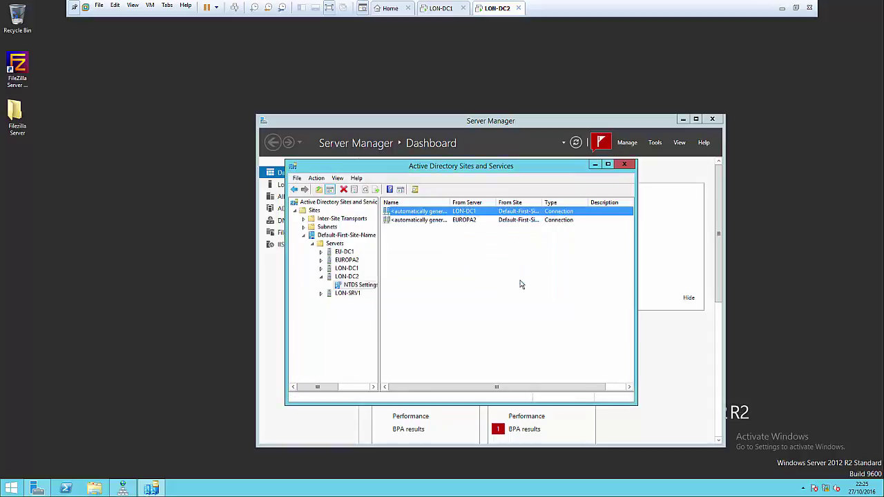
- Replicate the connection from LON-DC2 immediately in LON-DC1's NTDS Settings, and close Active Directory Sites and Services
{"action": "left_click", "coordinate": [321, 269]}
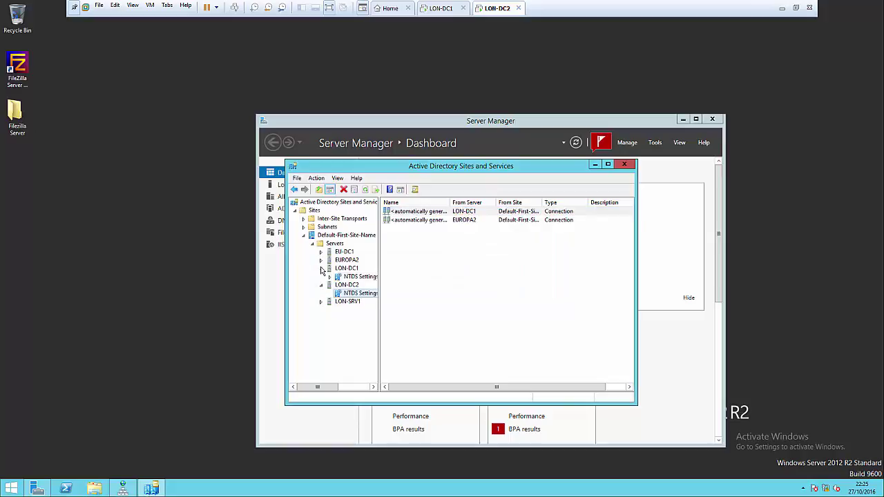
{"action": "left_click", "coordinate": [358, 277]}
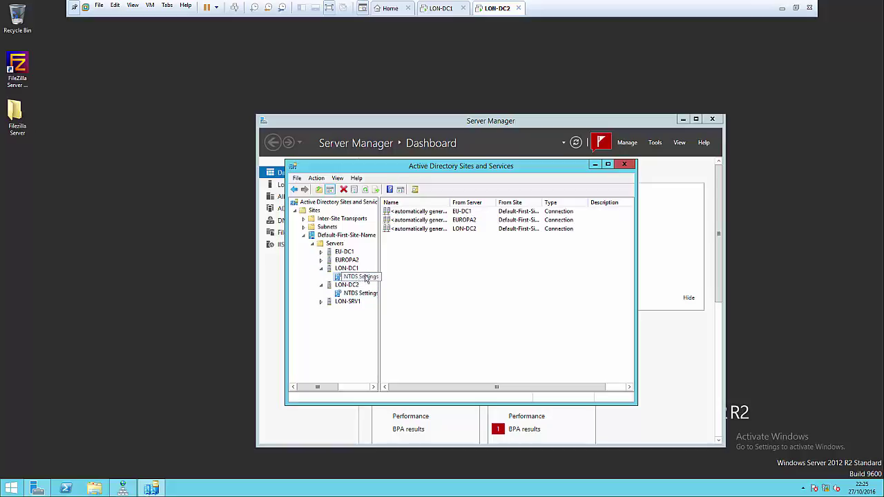
{"action": "left_click", "coordinate": [432, 229]}
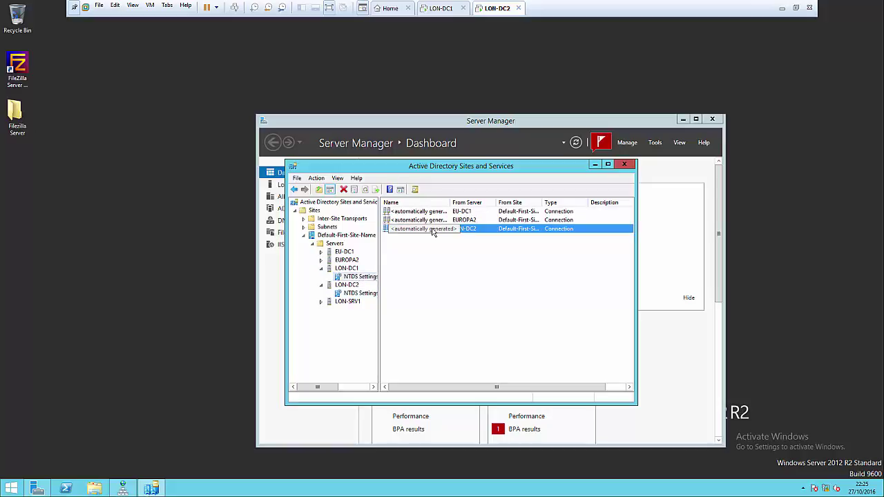
{"action": "right_click", "coordinate": [432, 229]}
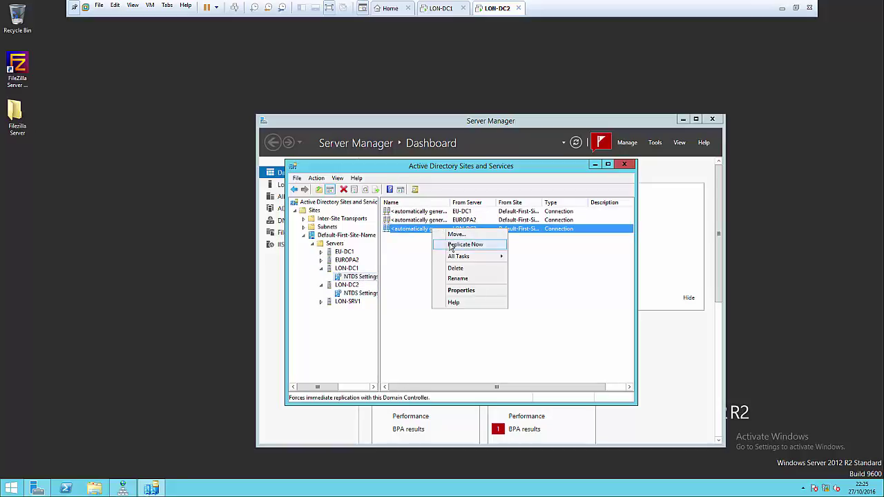
{"action": "left_click", "coordinate": [450, 245]}
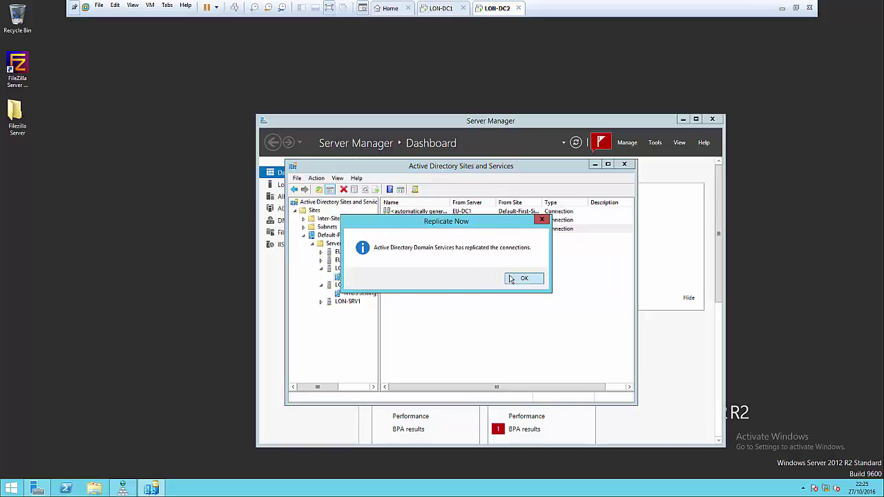
{"action": "left_click", "coordinate": [523, 279]}
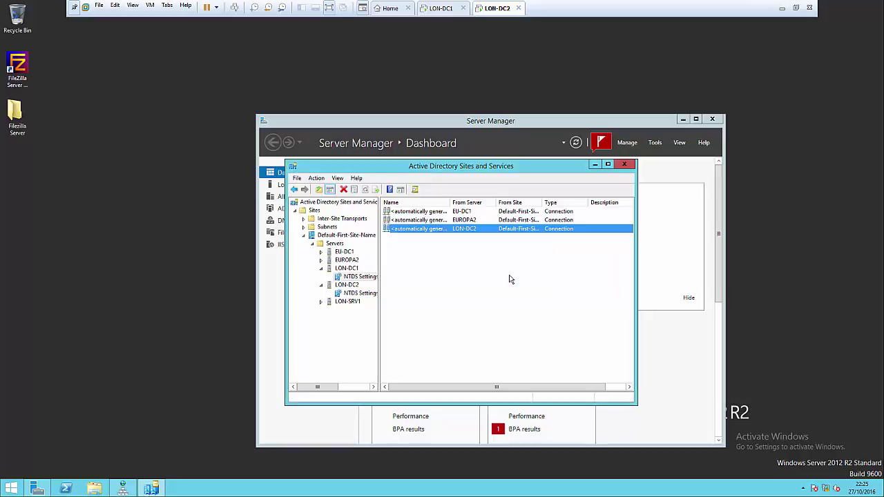
{"action": "left_click", "coordinate": [627, 166]}
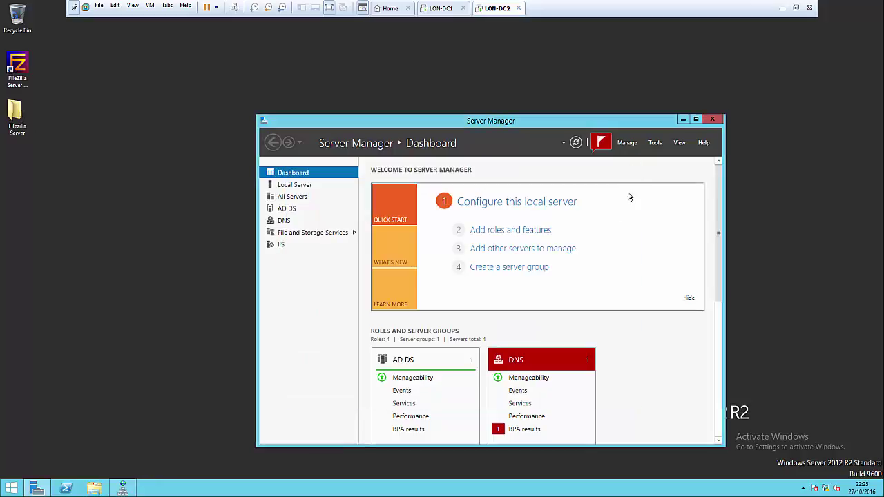
- Return to DNS Manager on LON-DC2 to check the Valladolid zone's records, and minimize the virtual machine window
{"action": "left_click", "coordinate": [126, 489]}
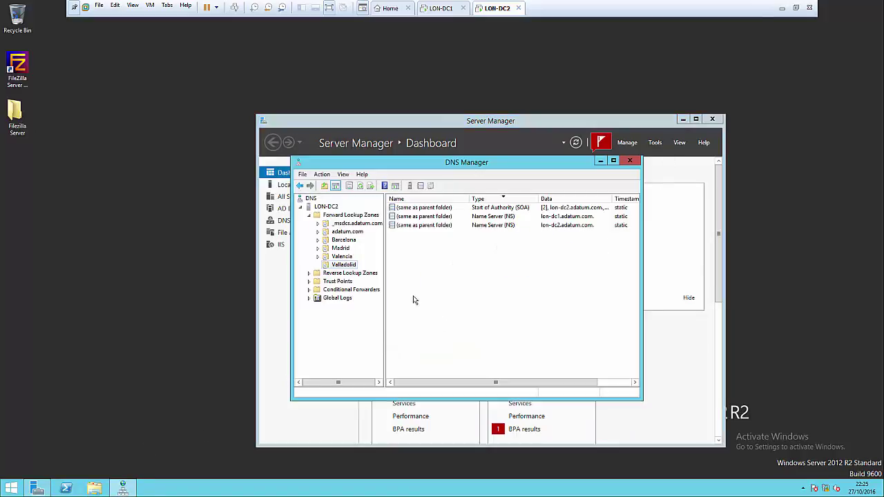
{"action": "left_click", "coordinate": [345, 265]}
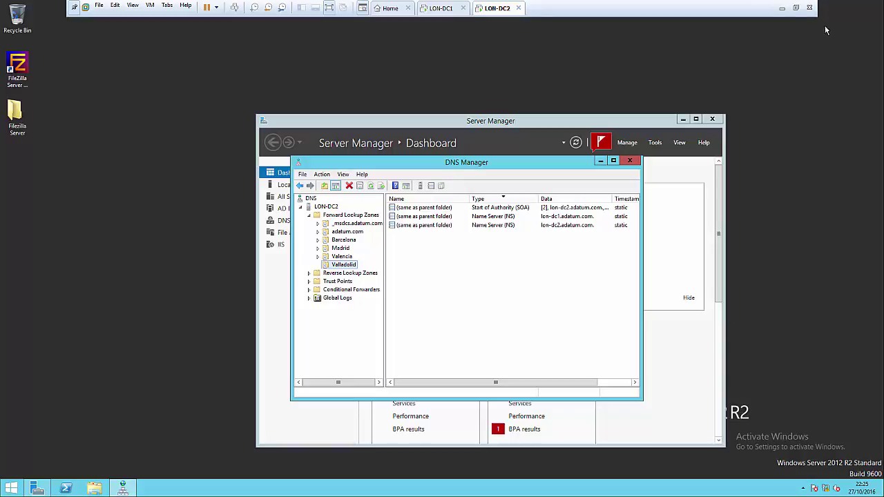
{"action": "left_click", "coordinate": [781, 8]}
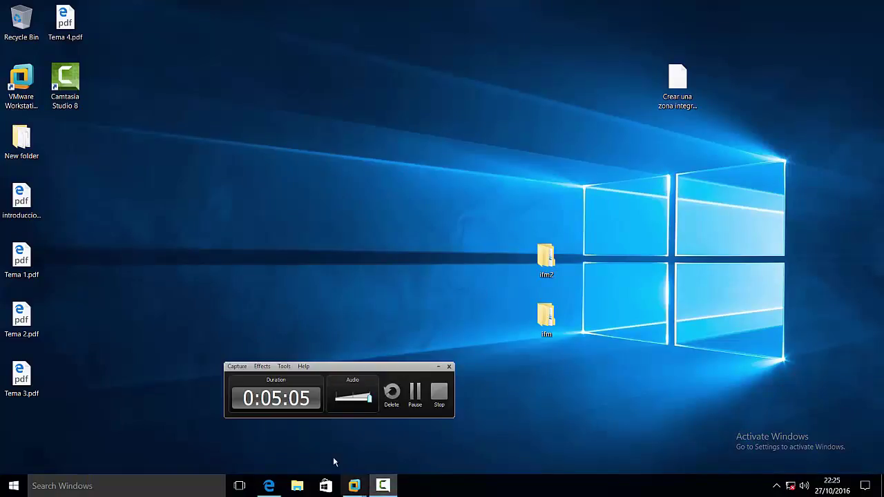